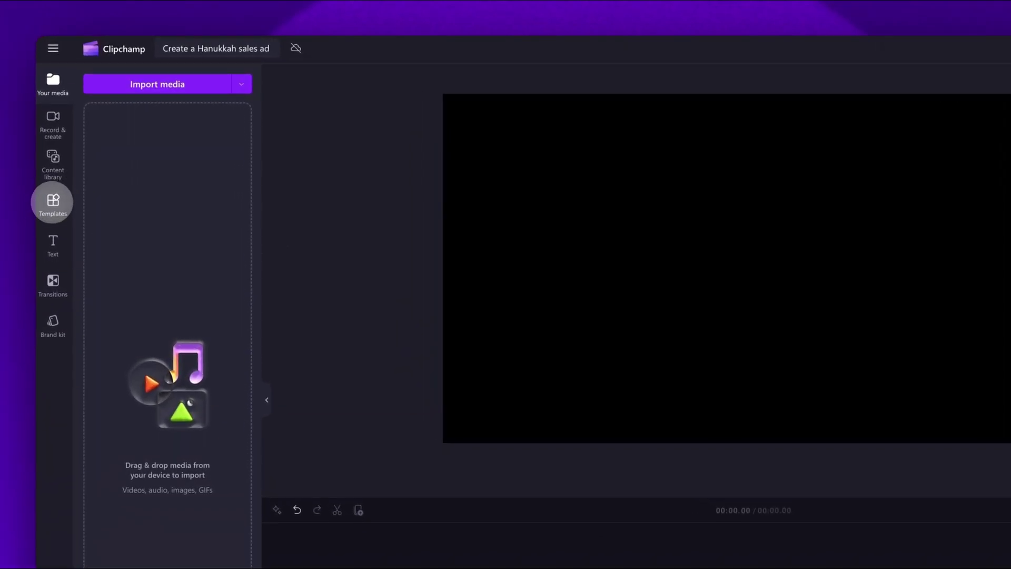
Step: Load the Happy Hanukkah sale ad template from the Templates gallery after searching 'hanukkah'
click(53, 201)
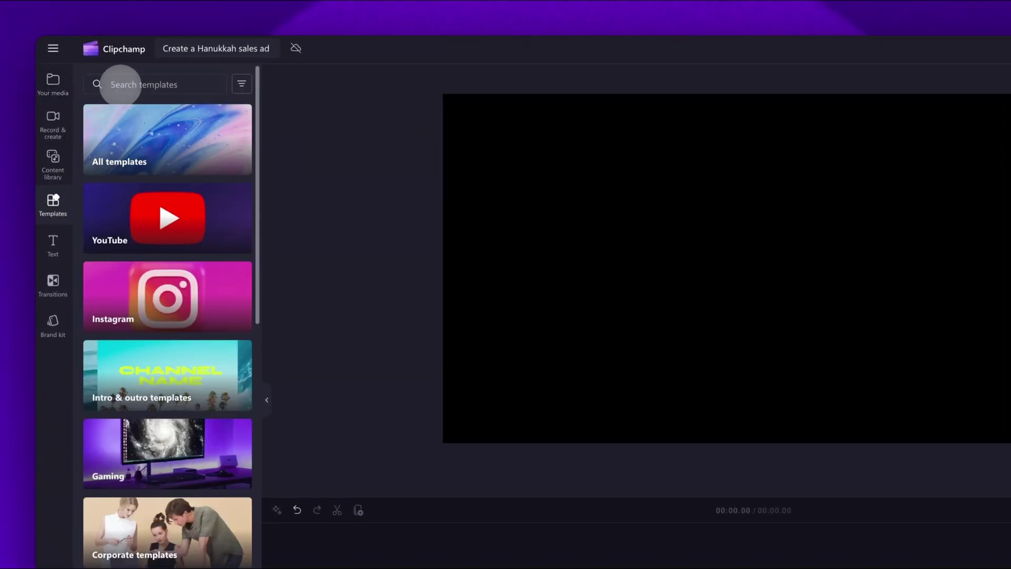
text(hanukkah)
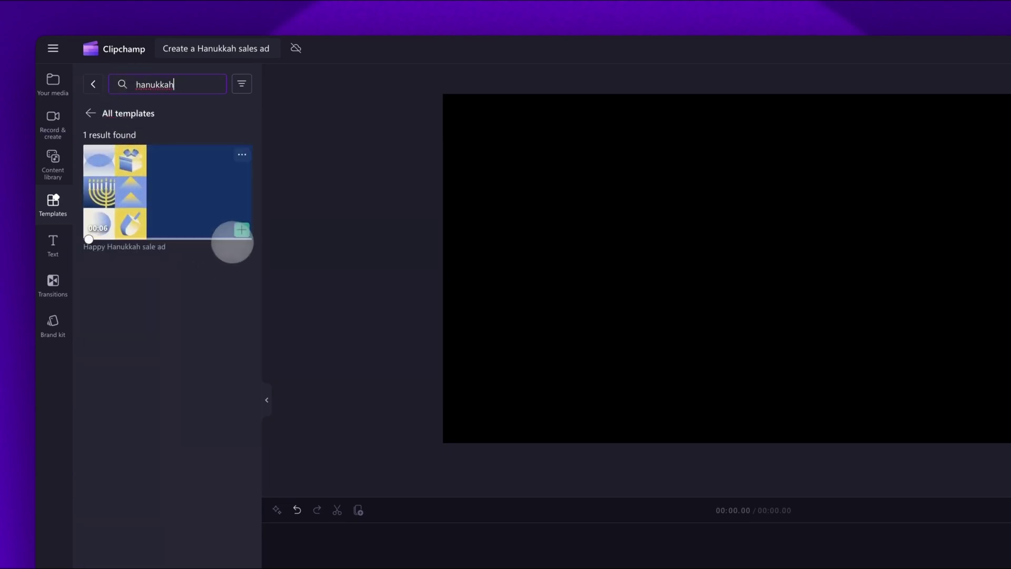
mouse_move(168, 192)
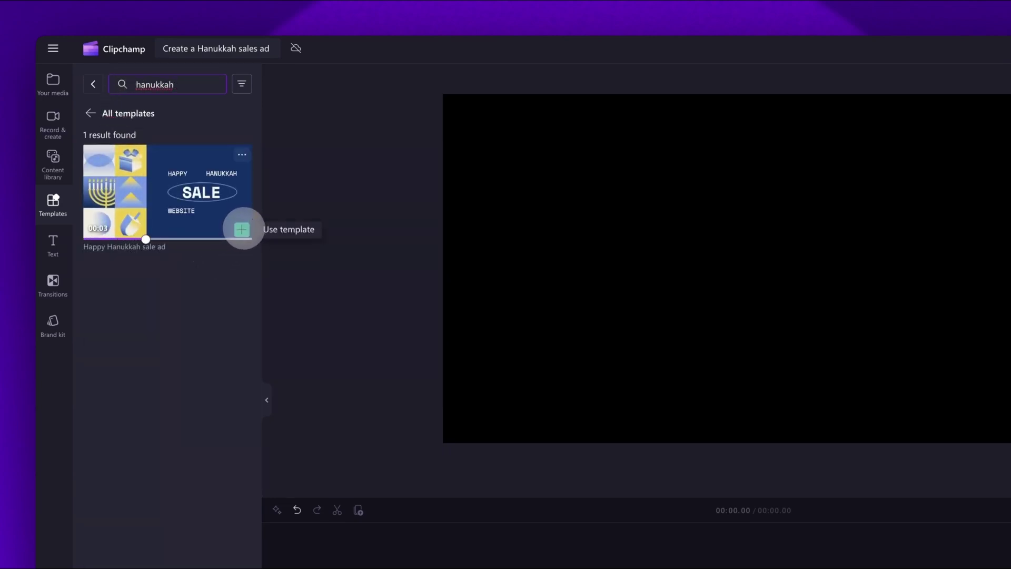
click(241, 229)
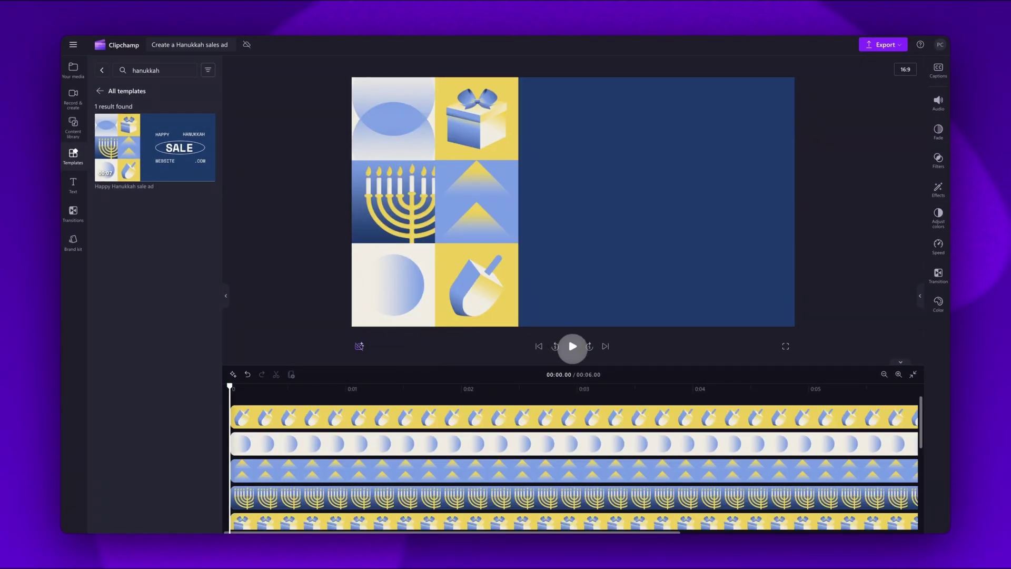
Step: Play the six-second template preview, then pause it
click(572, 346)
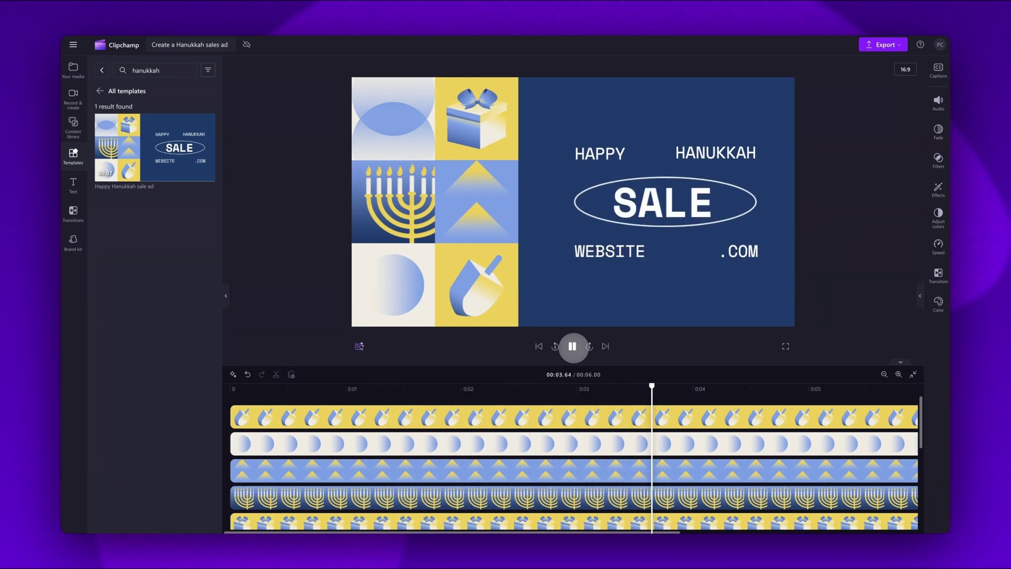
click(573, 346)
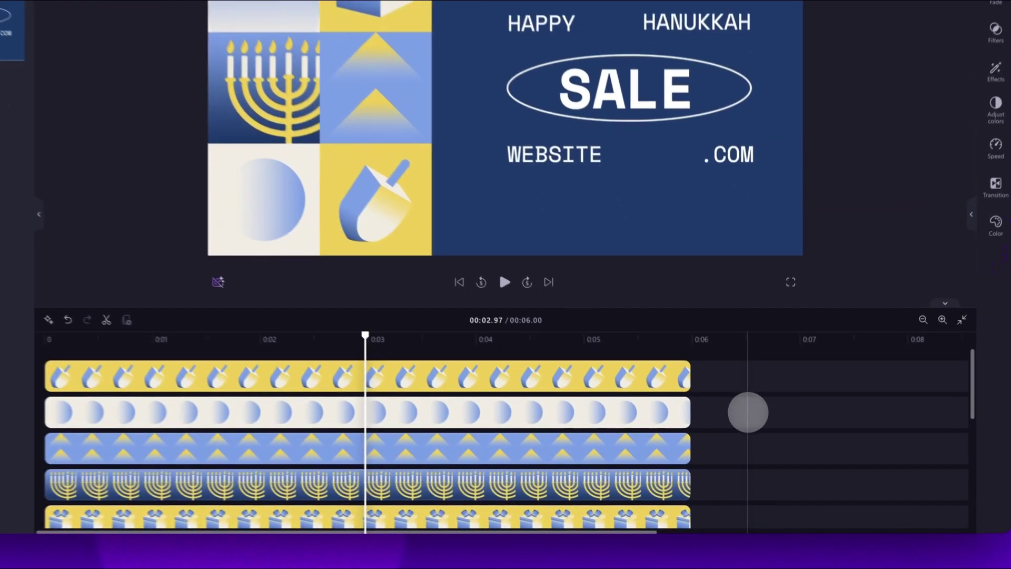
scroll(754, 444, down, 3)
scroll(748, 408, down, 1)
Step: Check the HAPPY, SALE and HANUKKAH text clips, then select the WEBSITE clip
click(640, 370)
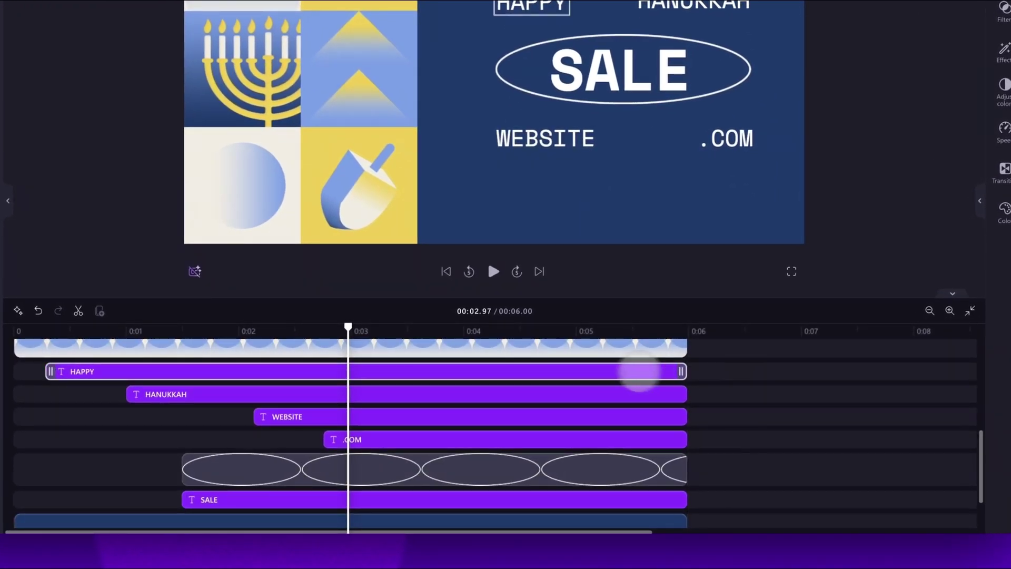
click(492, 496)
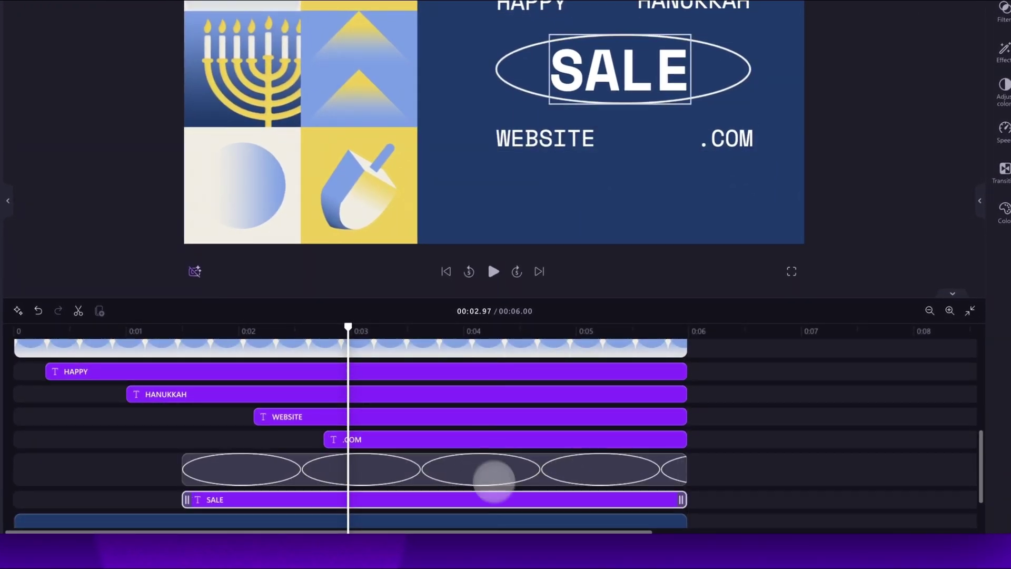
click(552, 394)
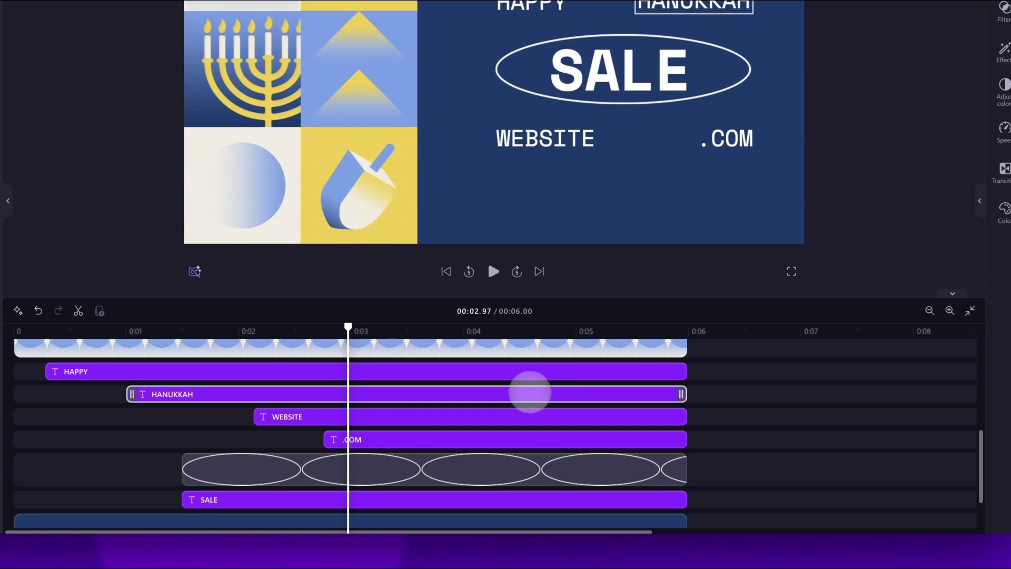
click(483, 416)
click(517, 416)
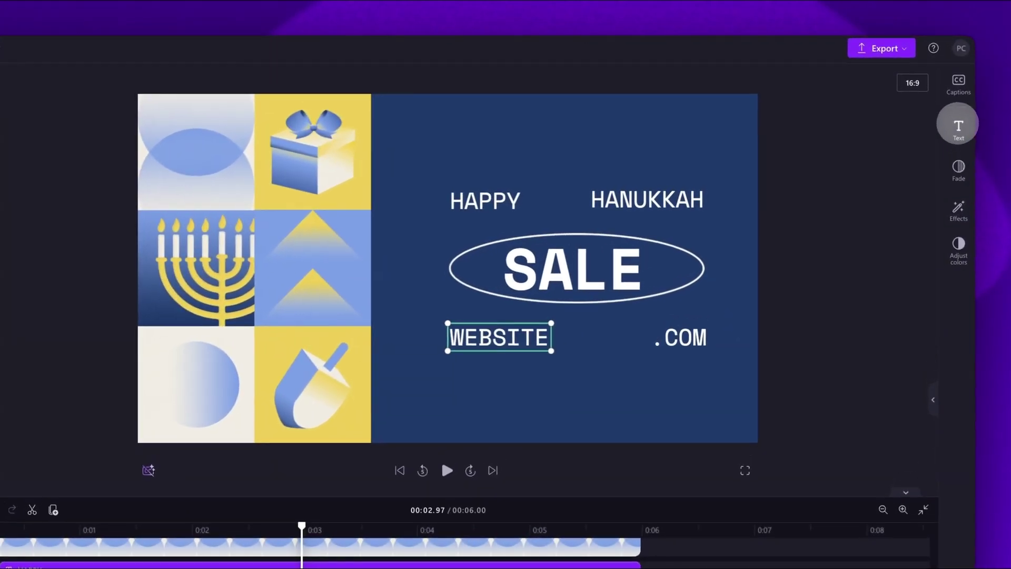
Step: Open the WEBSITE clip's text settings and select its word to start typing CLIPCHAMP
click(958, 125)
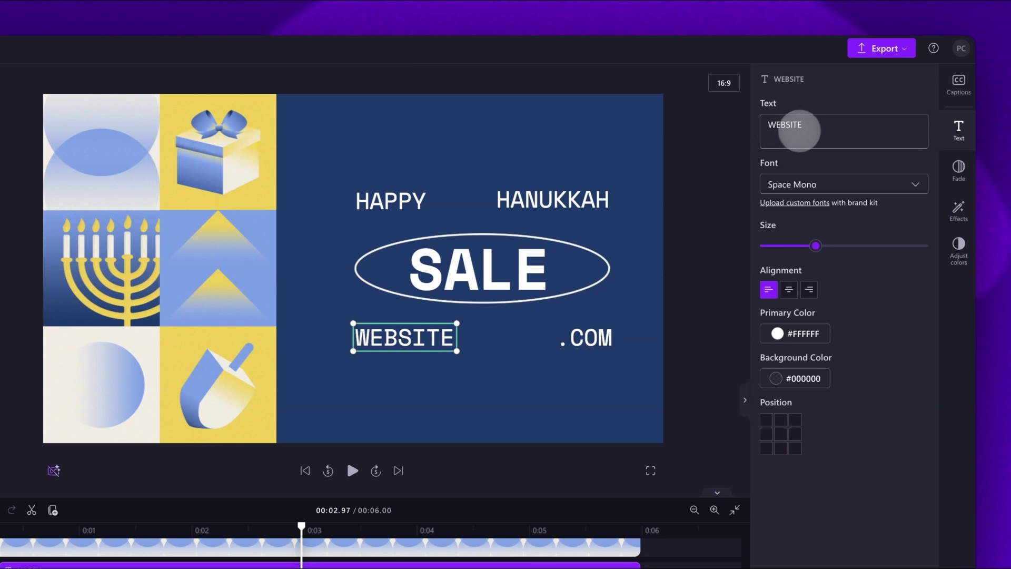
double_click(786, 125)
text(CL)
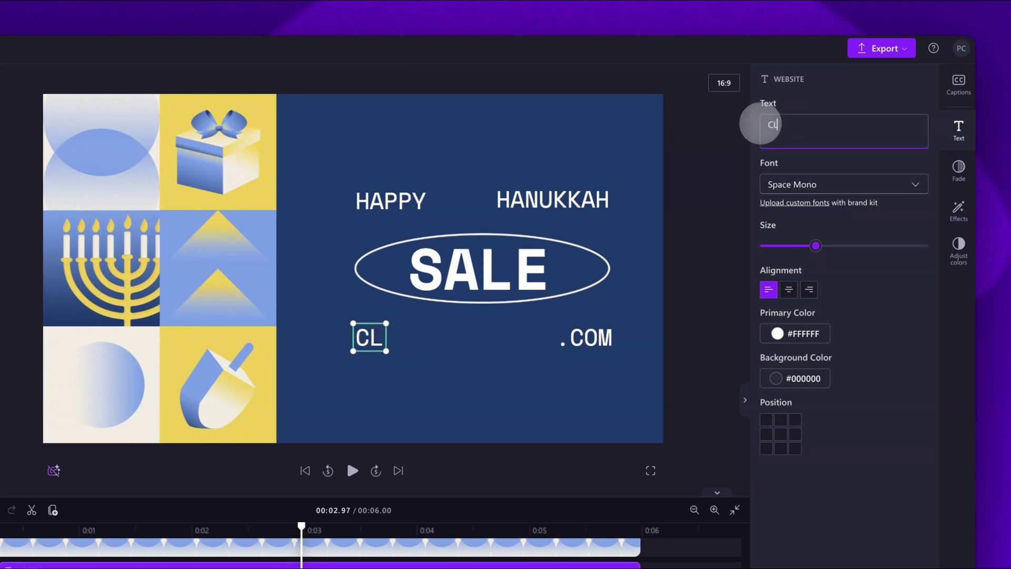
text(IPCHAMP)
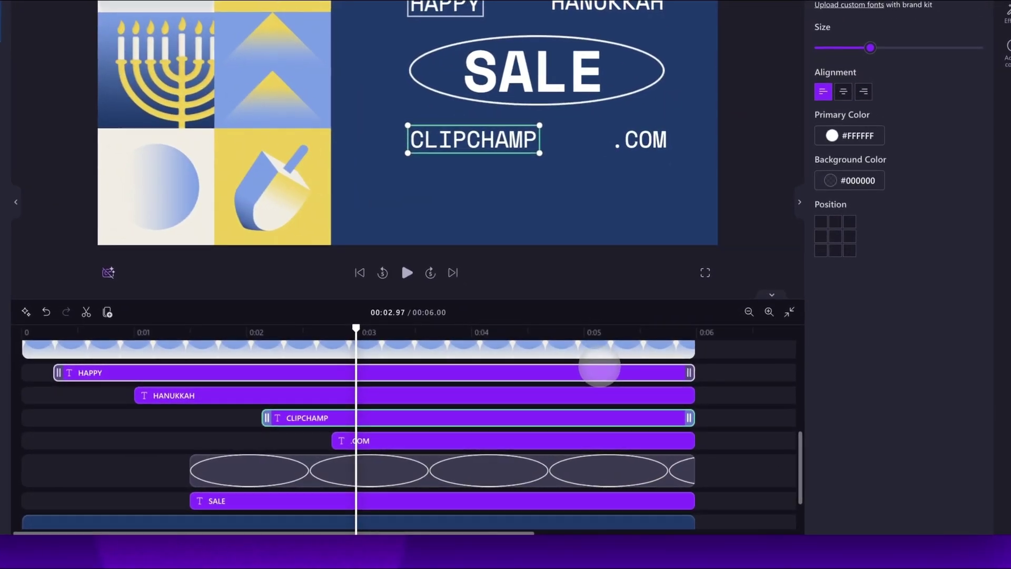
Step: Select the HANUKKAH, .COM and SALE clips too and apply the Gelica font
shift+click(597, 395)
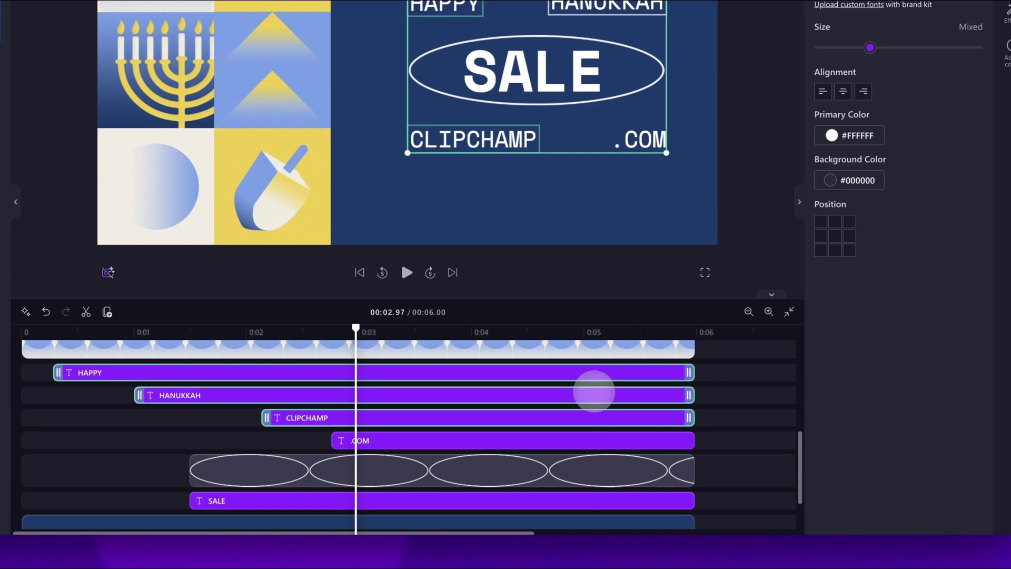
shift+click(593, 439)
shift+click(589, 499)
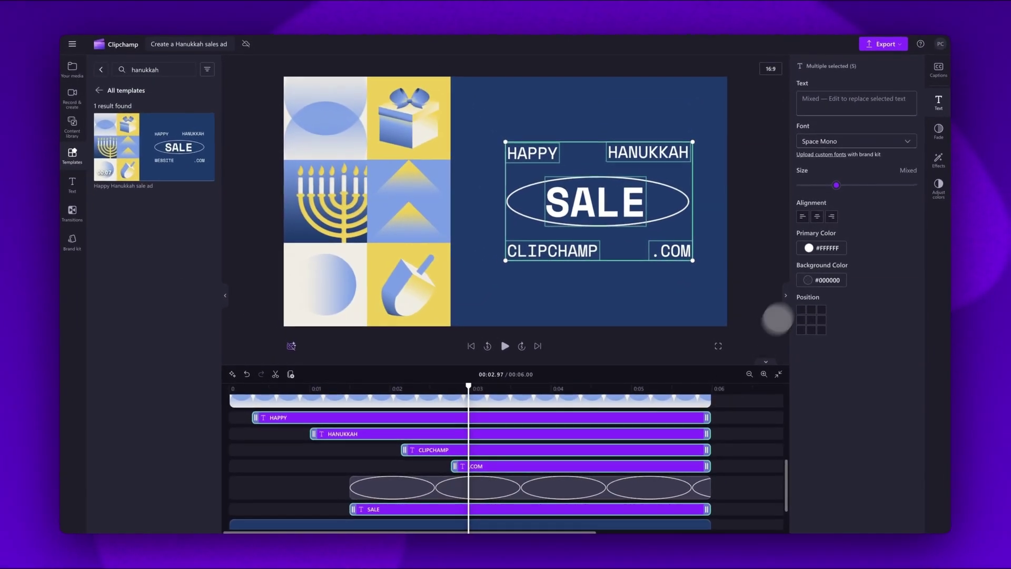
click(864, 141)
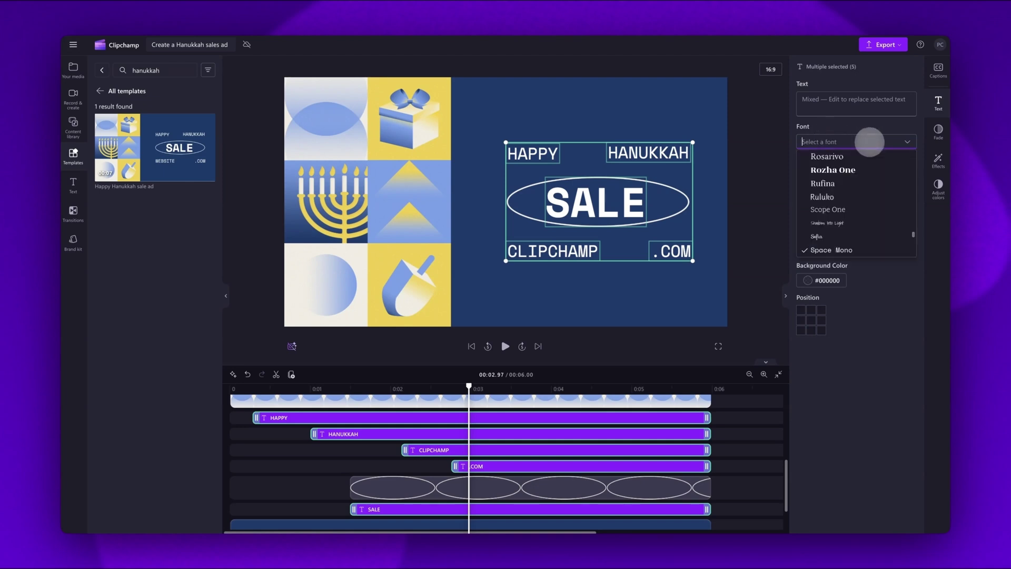
scroll(858, 227, down, 3)
scroll(859, 225, up, 2)
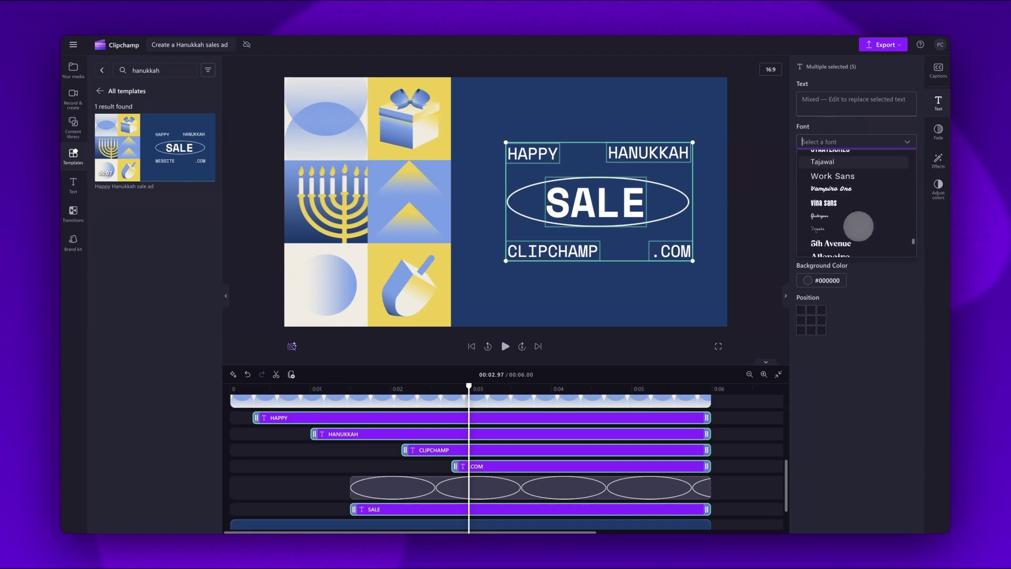
scroll(858, 226, up, 2)
scroll(859, 225, up, 2)
scroll(858, 226, up, 2)
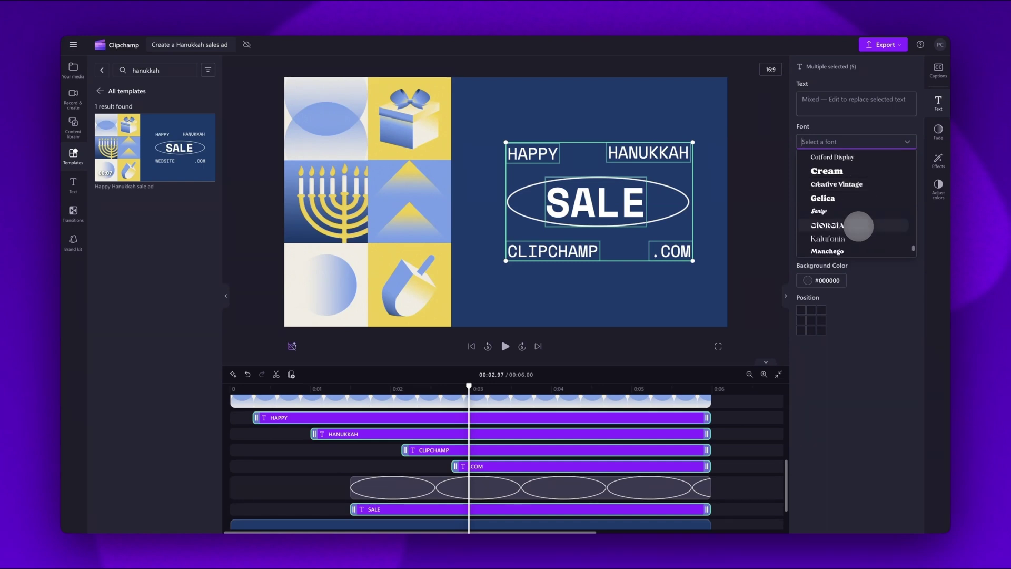
click(861, 198)
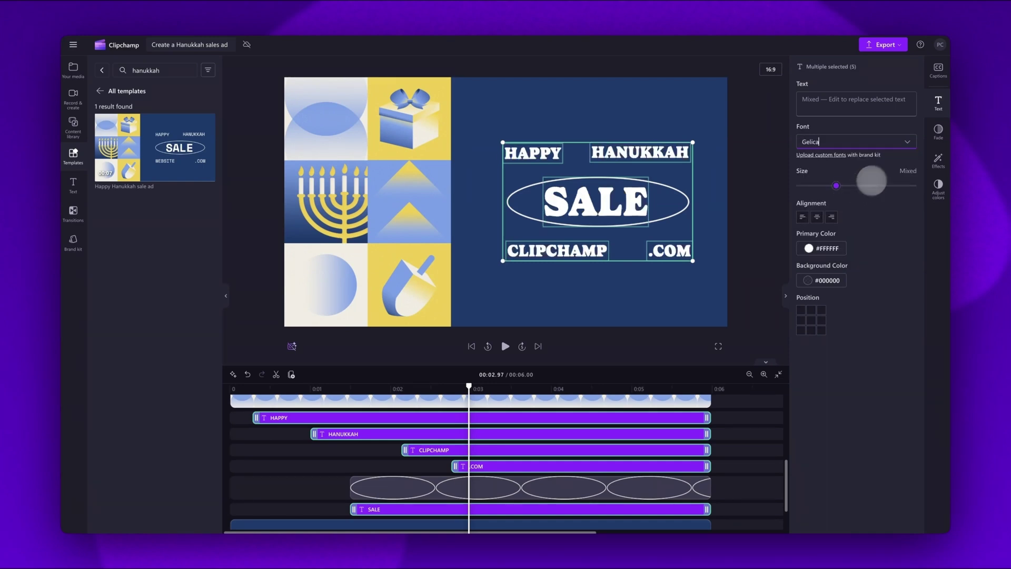
Step: Try a serif font and Oswald, then settle on Merienda One
click(882, 142)
click(868, 219)
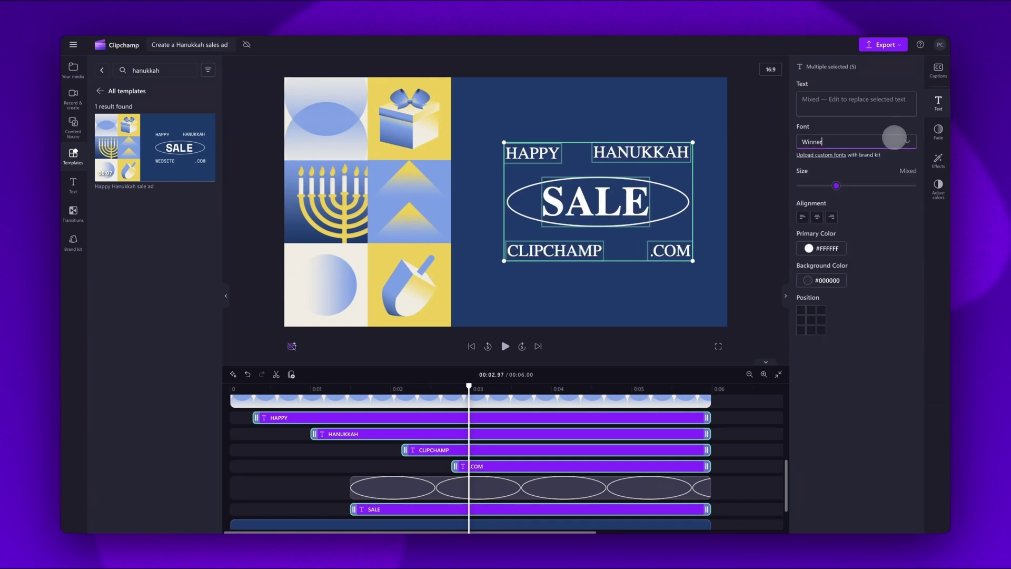
click(892, 139)
click(868, 201)
click(874, 141)
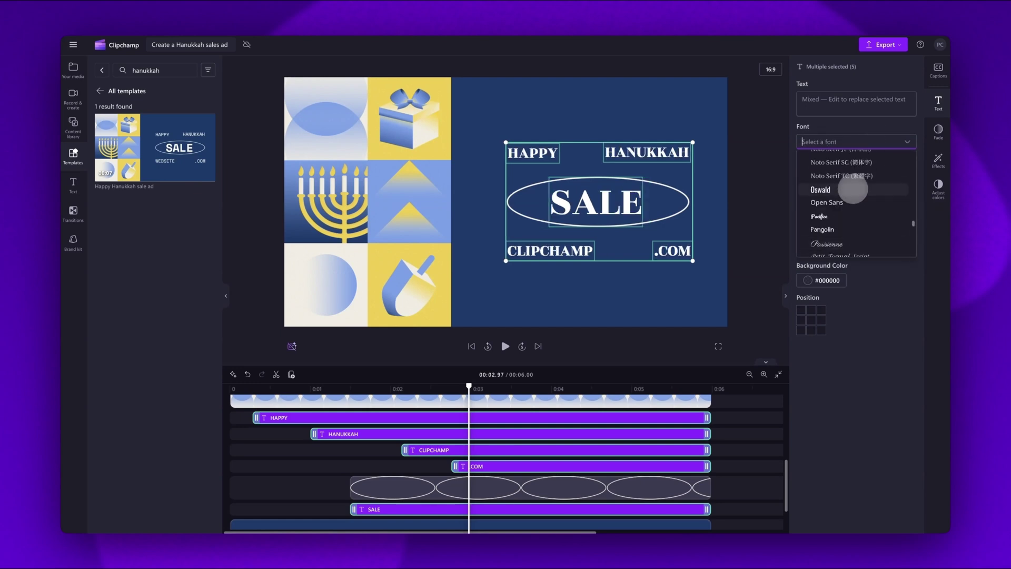
click(869, 189)
click(867, 144)
click(854, 185)
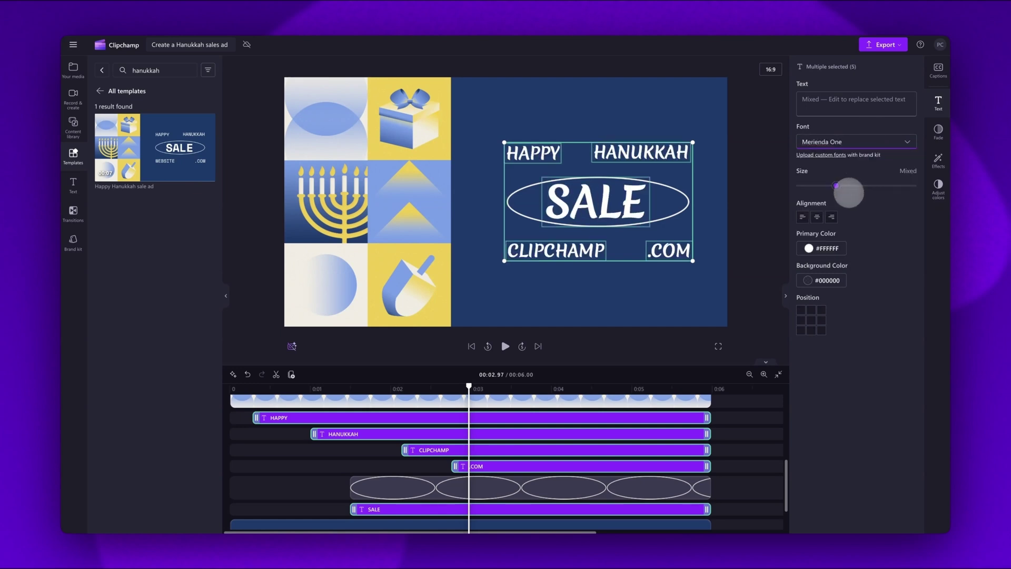
Step: Review the primary and custom colour options, keep the text white, then deselect
click(826, 248)
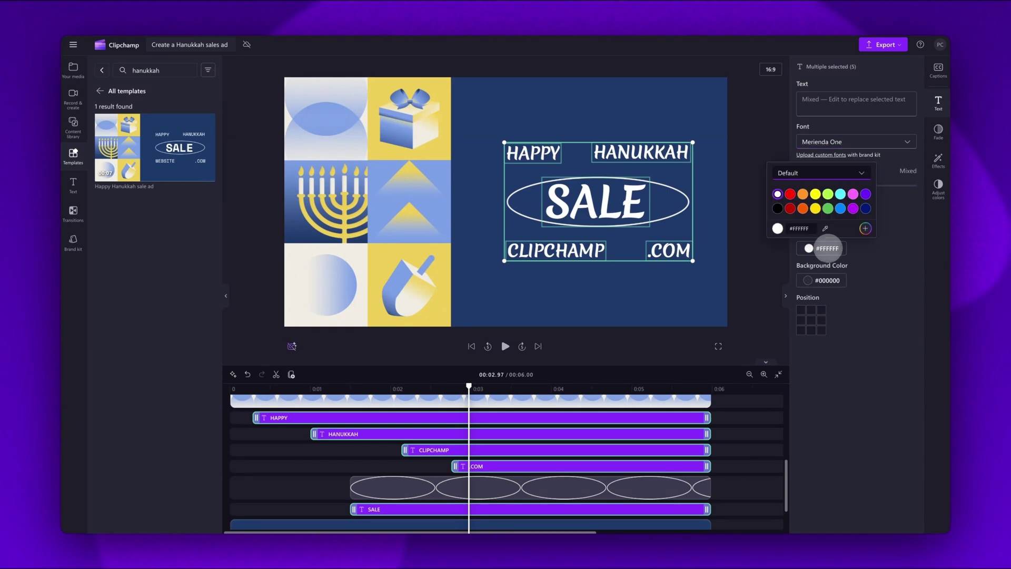
click(864, 228)
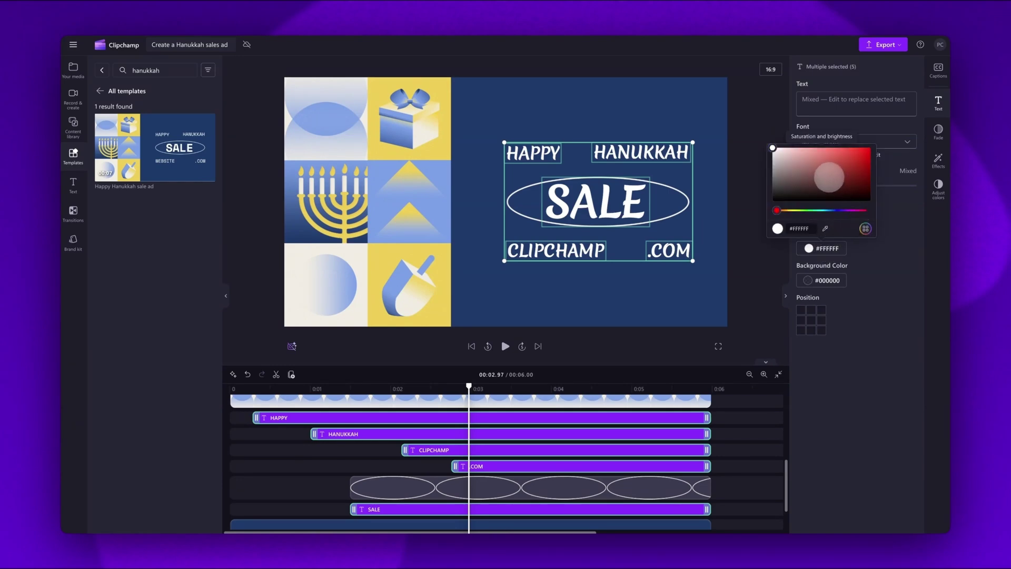
click(444, 353)
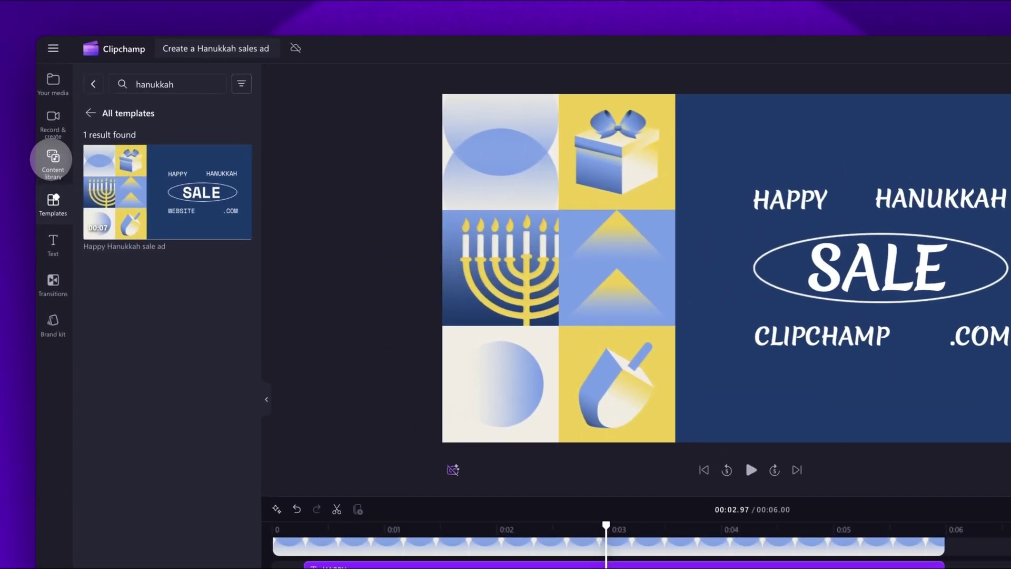
Step: Search the Content library for 'hanukkah', returning 1,420 results
click(53, 160)
click(114, 107)
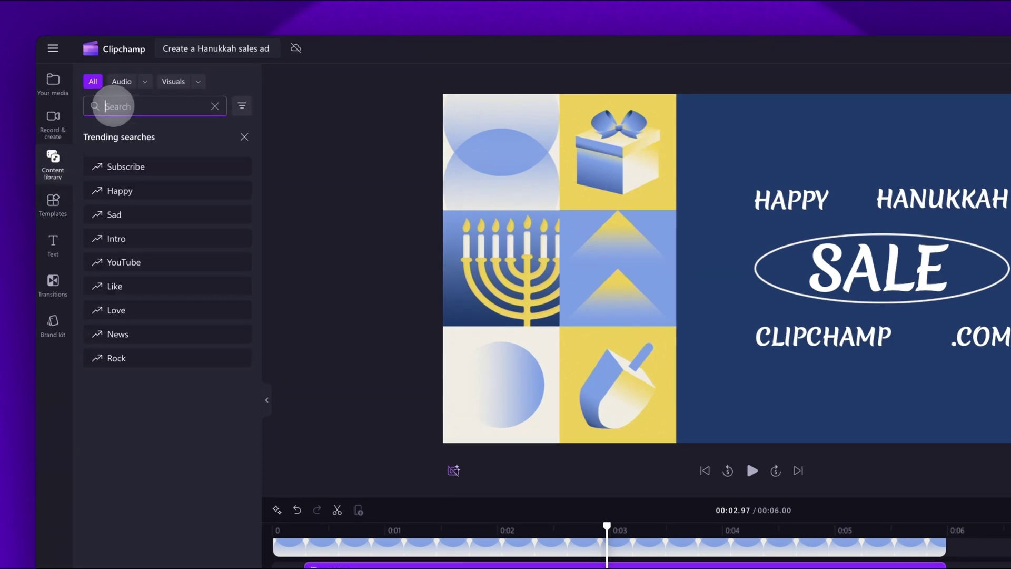
text(hanukka)
key(Return)
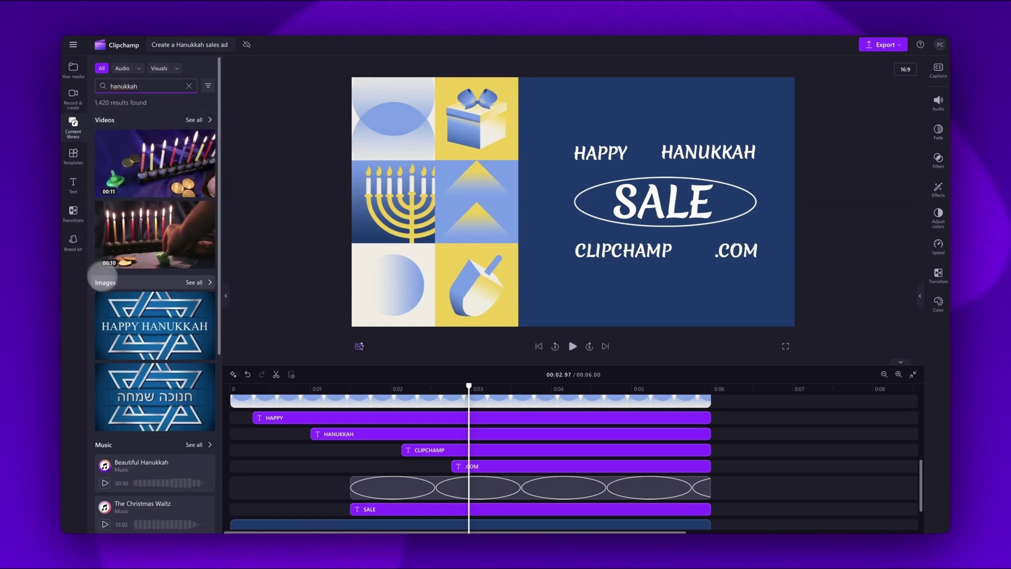
scroll(146, 285, down, 2)
scroll(134, 292, down, 2)
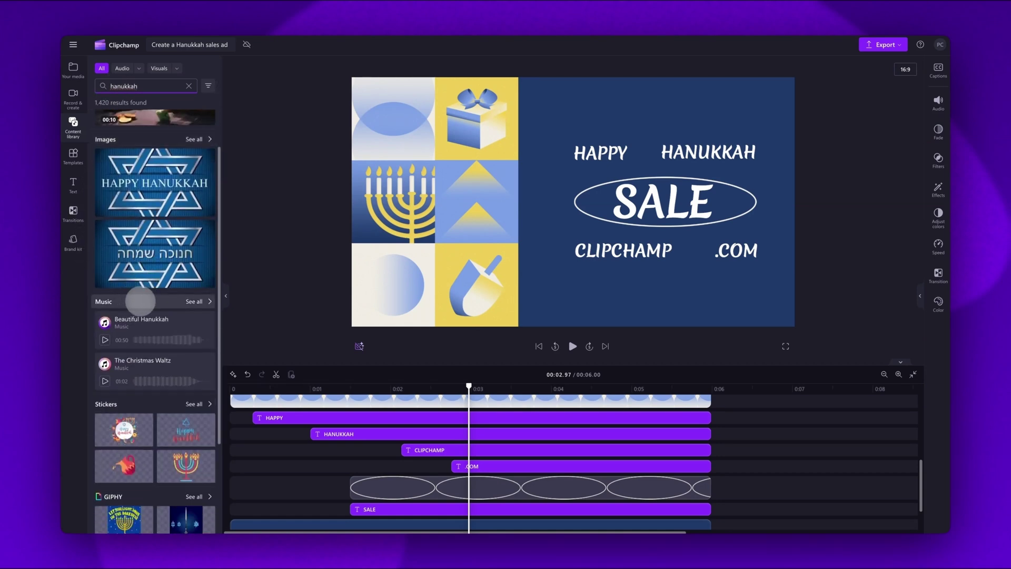
scroll(139, 301, down, 3)
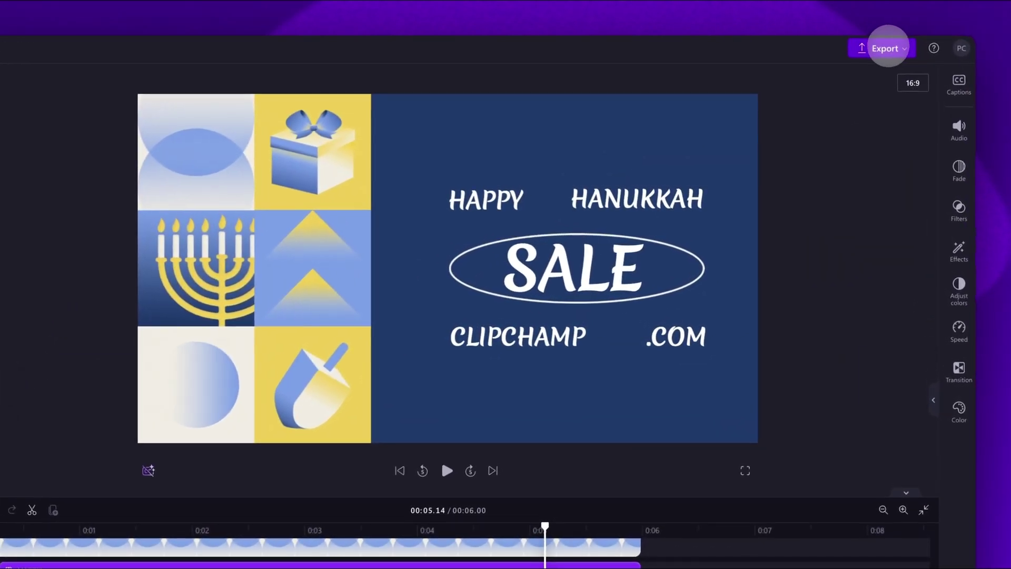
Step: Start a 1080p export of the Hanukkah sale ad
click(887, 49)
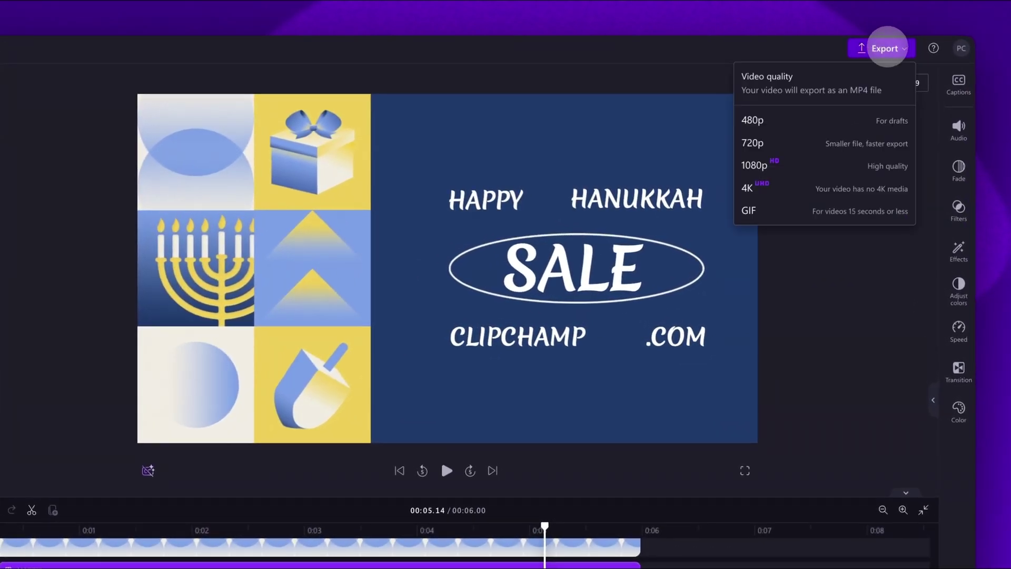
click(755, 166)
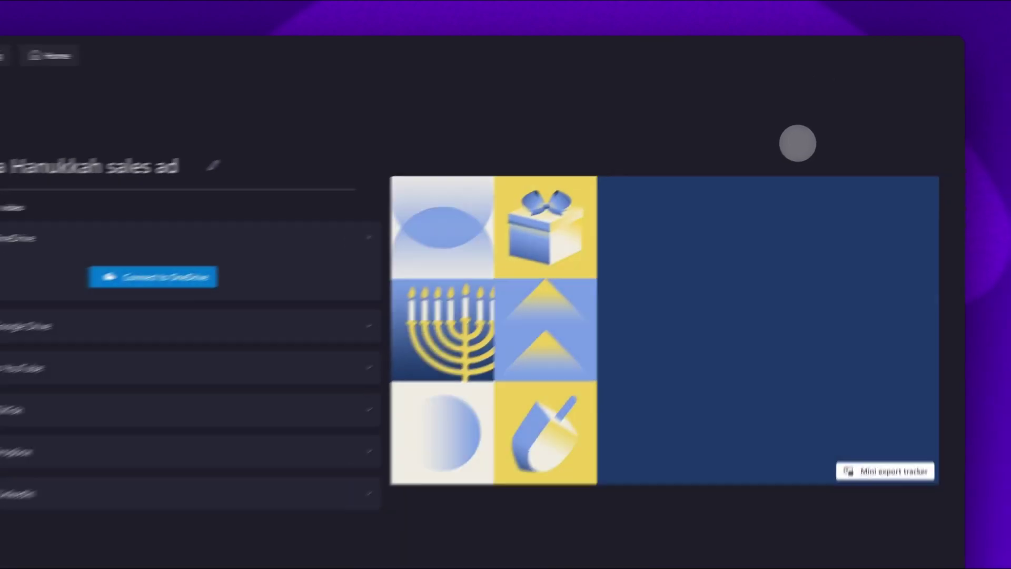